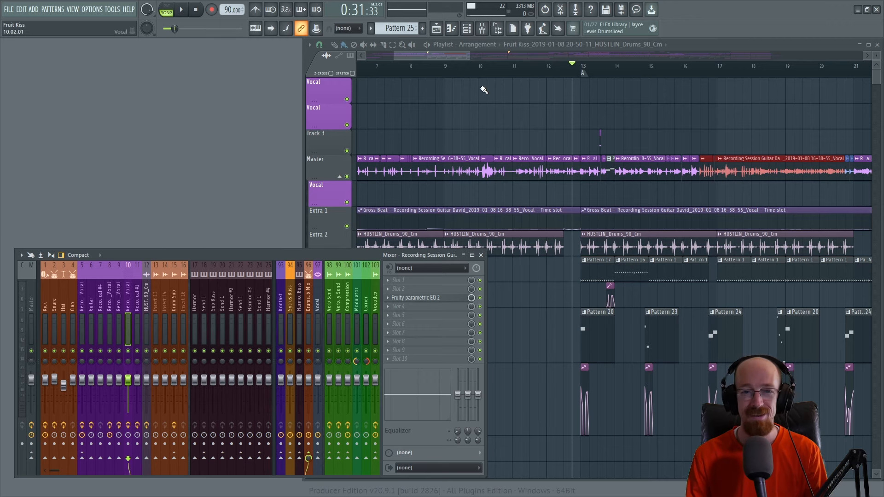
Play the arrangement from just before bar 13 through to about bar 16, then stop playback.
left_click(430, 56)
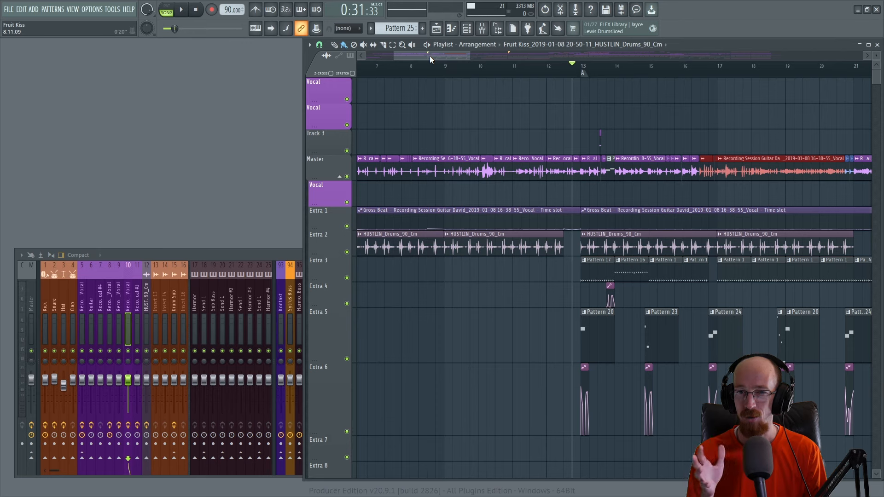
key("space")
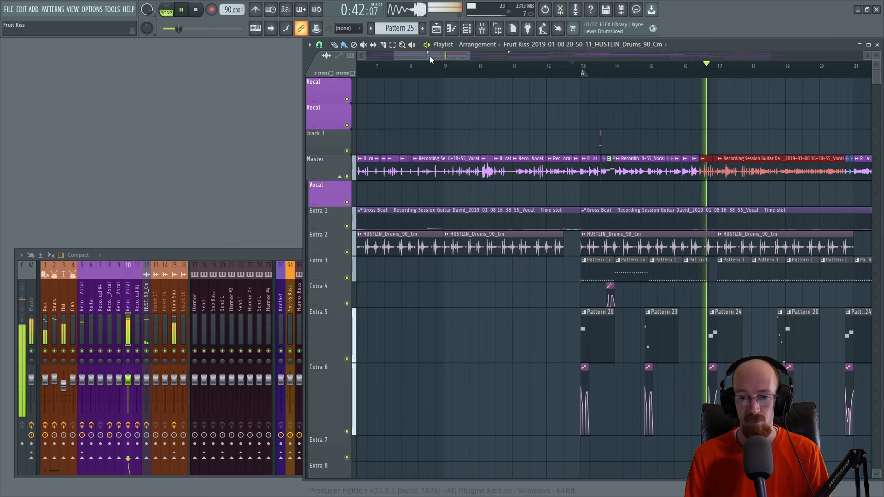
key("space")
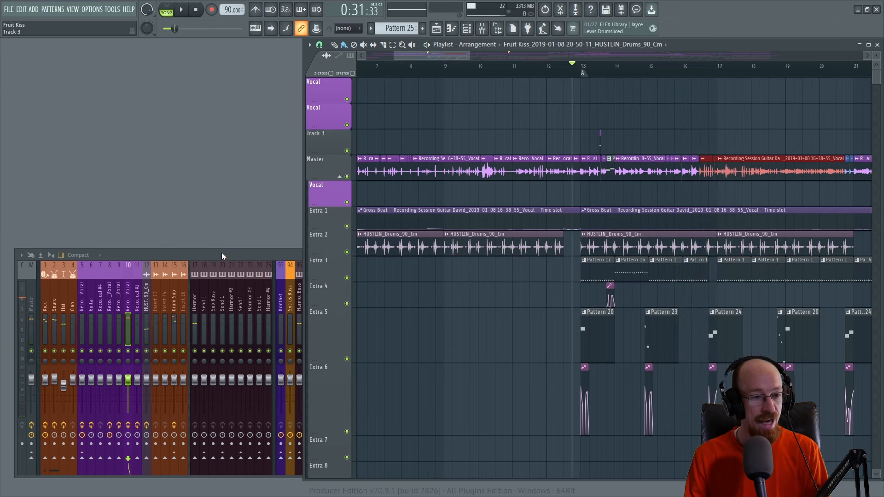
Load NG-EL Stereoizer 64bit into slot 5 of mixer track 10 and place its window clear above the mixer.
left_click(222, 252)
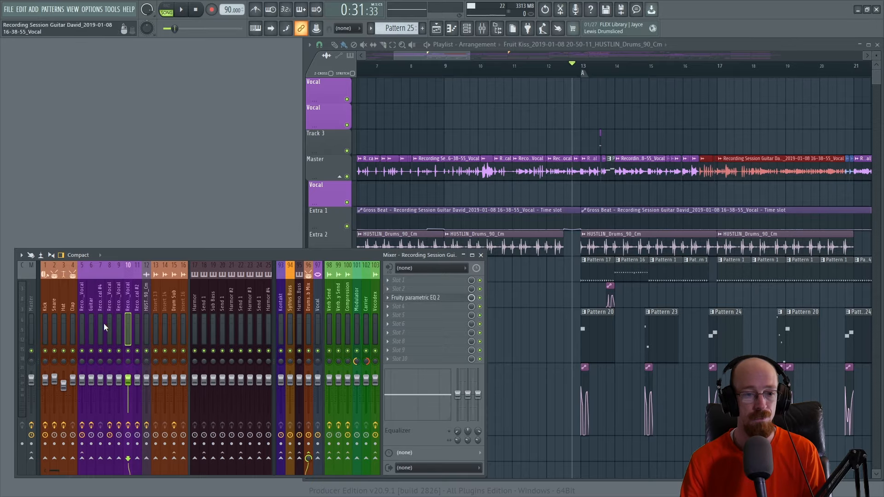
left_click(432, 314)
type("NG")
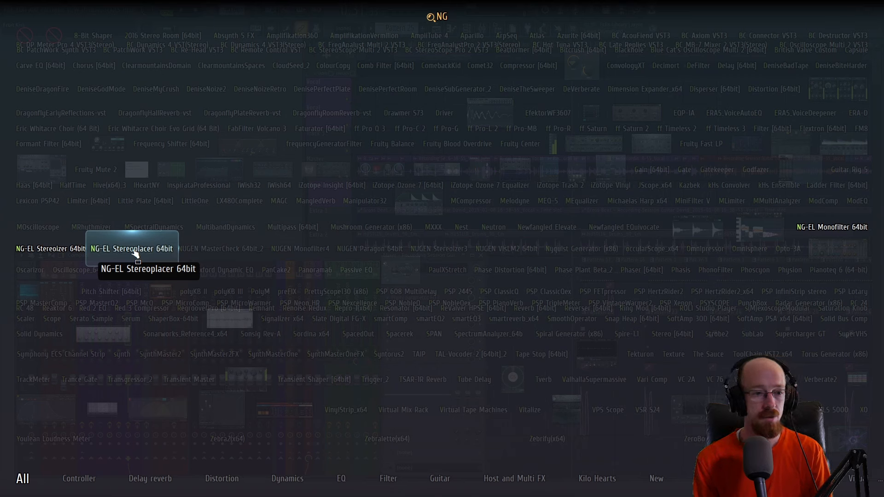
left_click(53, 252)
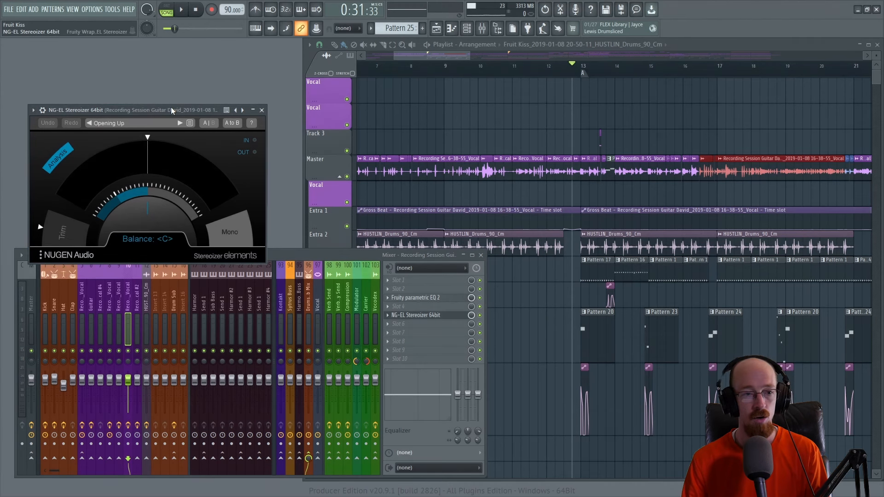
left_click_drag(171, 111, 173, 67)
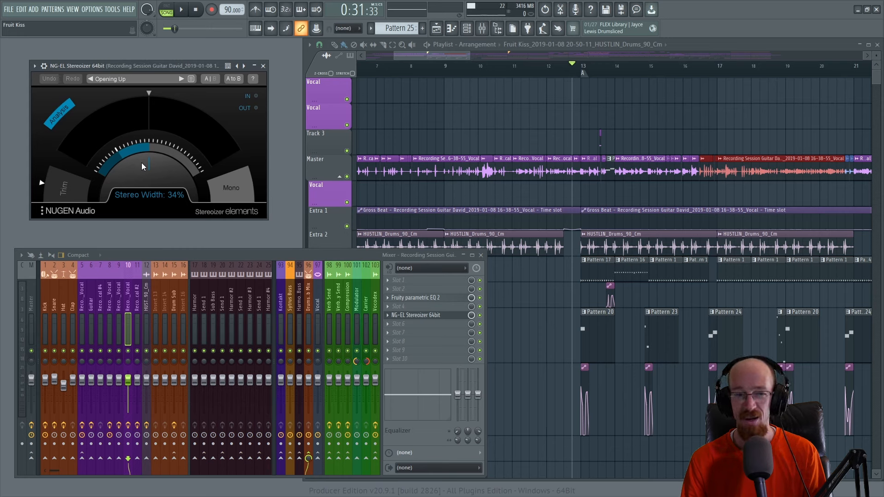
Set the Stereoizer's stereo width to -100%, solo mixer track 10 and audition it.
left_click_drag(145, 160, 133, 177)
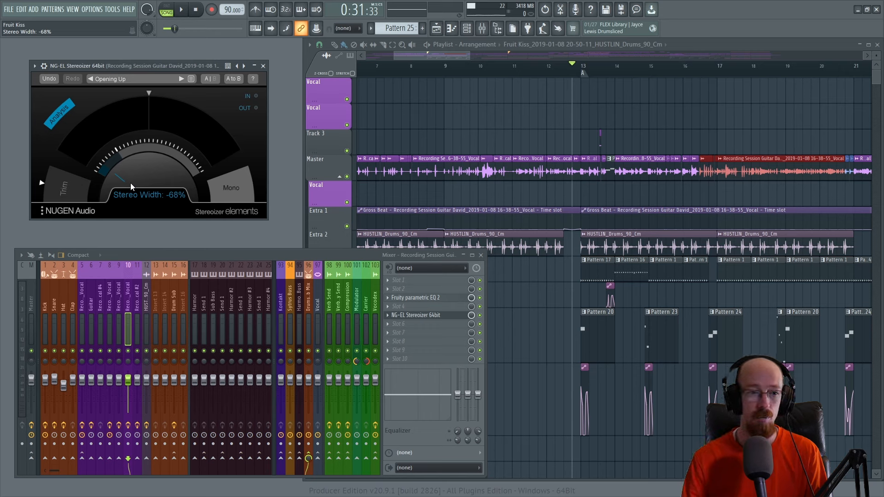
left_click_drag(131, 183, 156, 160)
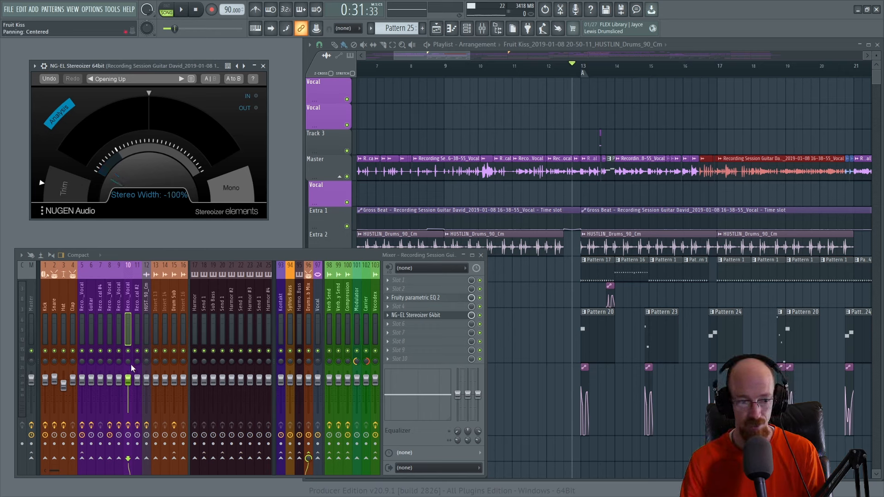
left_click(155, 66)
key("space")
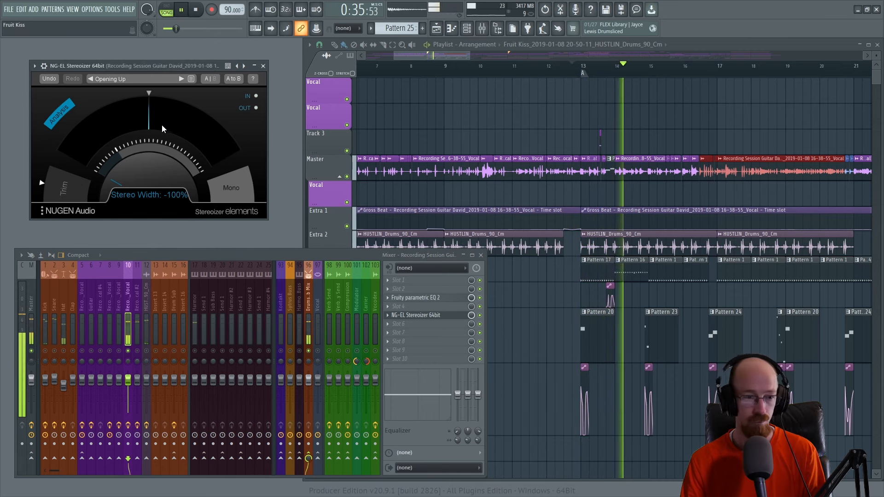
key("space")
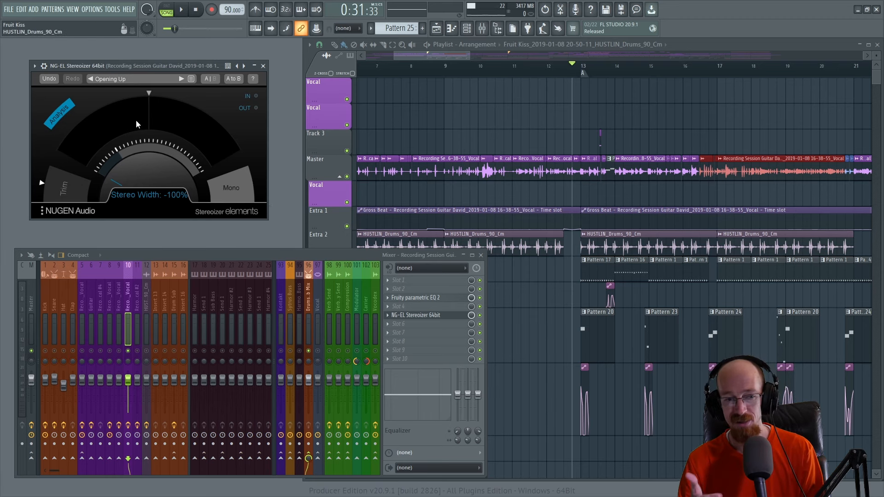
Raise the stereo width to near 0% and audition the soloed track.
left_click_drag(119, 157, 124, 137)
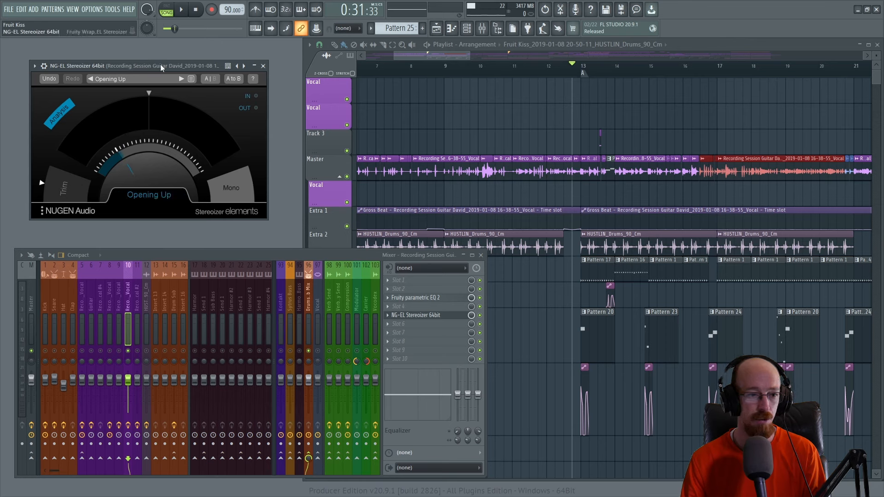
key("space")
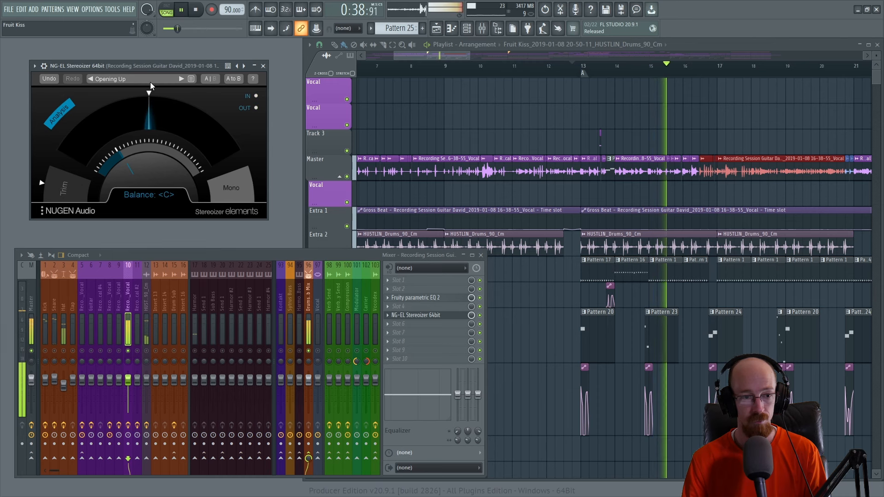
key("space")
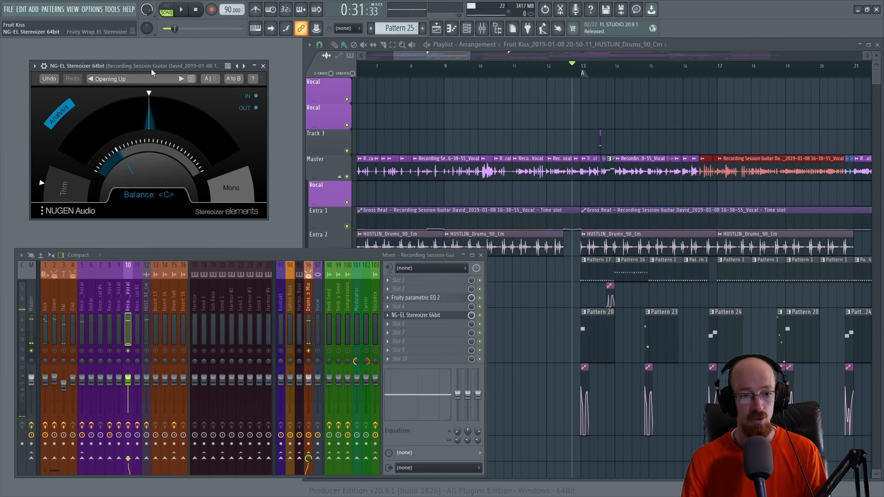
Widen the soloed track during playback to 35% stereo width and slightly beyond, then stop and unsolo it.
left_click_drag(126, 152, 132, 128)
key("space")
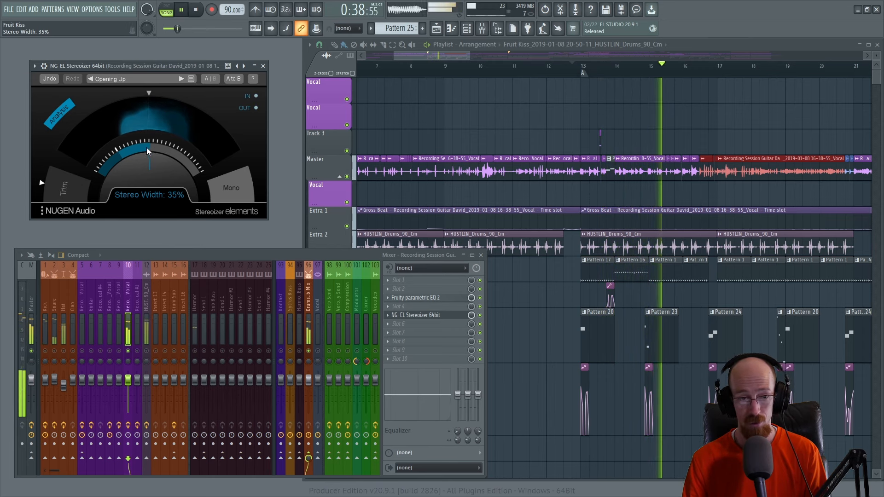
mouse_move(146, 148)
left_mouse_down()
mouse_move(150, 109)
mouse_move(145, 138)
left_mouse_up()
key("space")
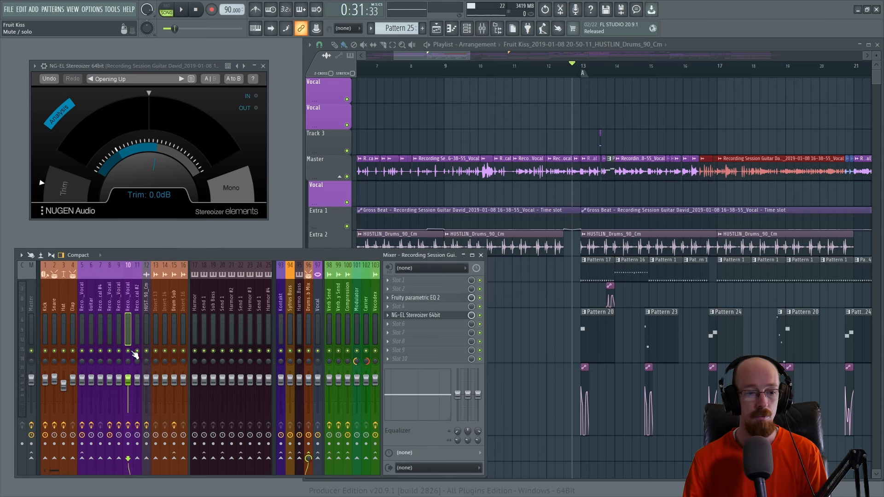
Lower the stereo width to 4%, play the full mix and raise the width to 46% while listening.
left_click_drag(147, 100, 128, 162)
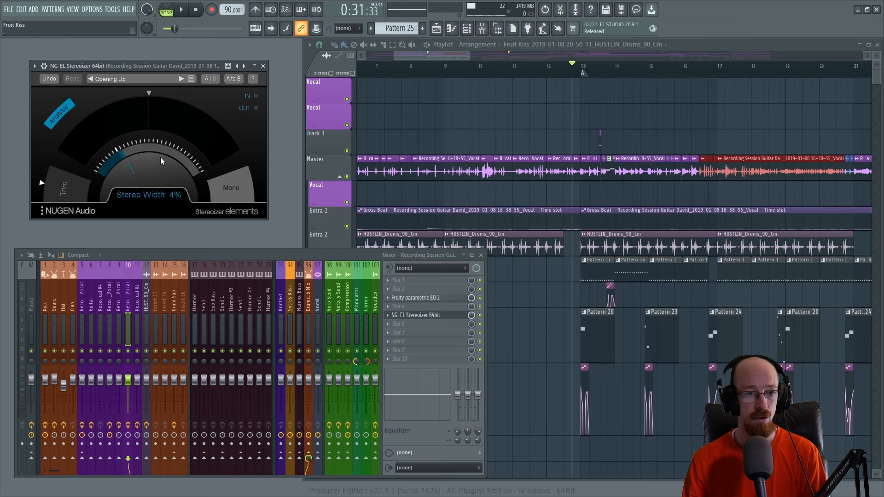
key("space")
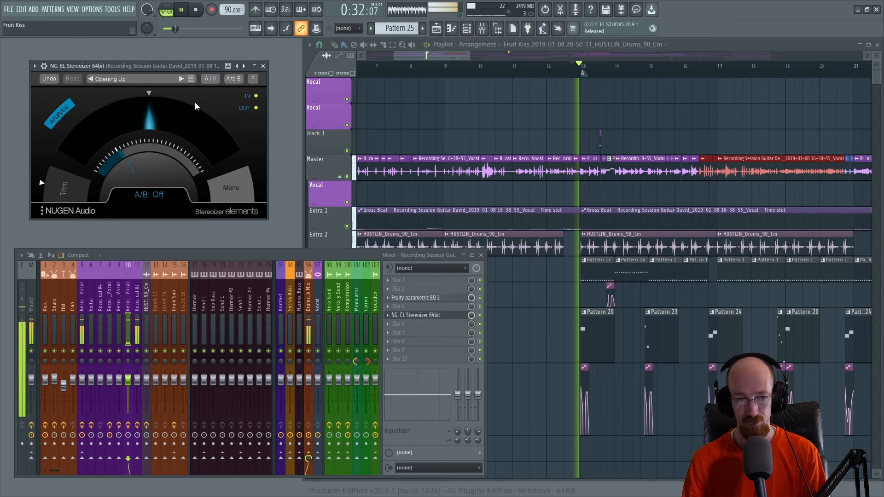
mouse_move(145, 161)
left_mouse_down()
mouse_move(147, 137)
mouse_move(149, 152)
left_mouse_up()
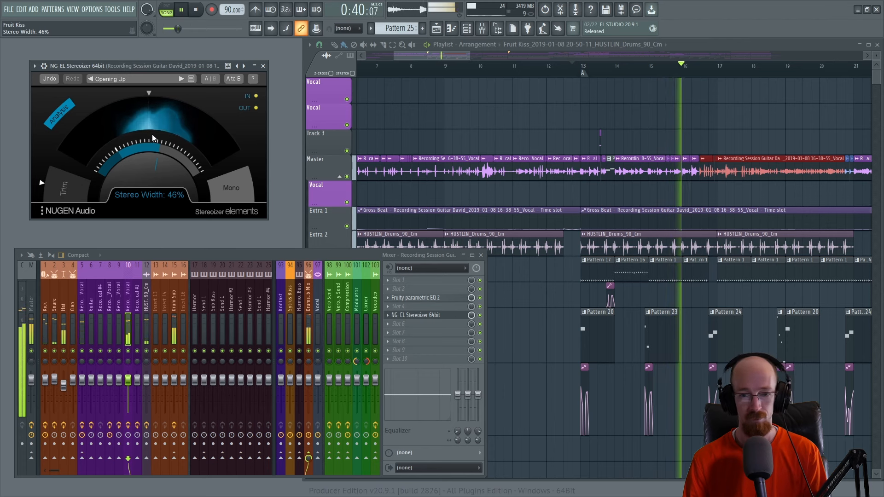
key("space")
Play the full mix from bar 15 in two short passes to hear the widened track.
left_click(656, 75)
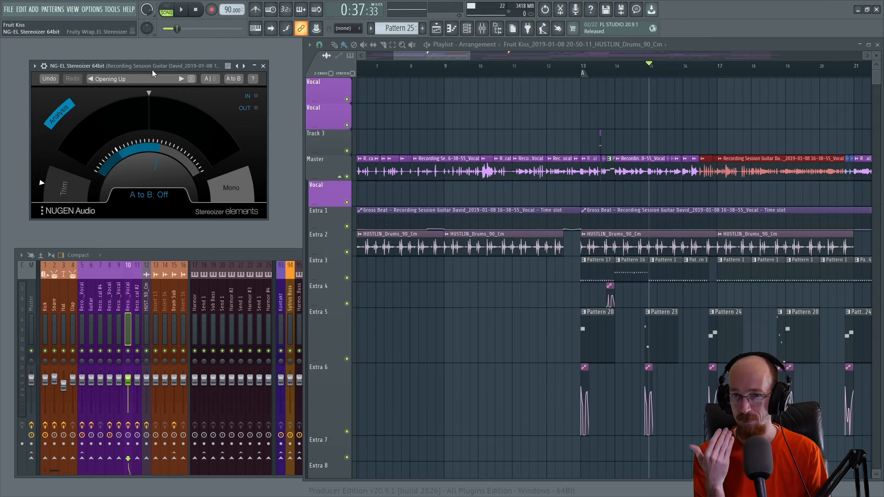
key("space")
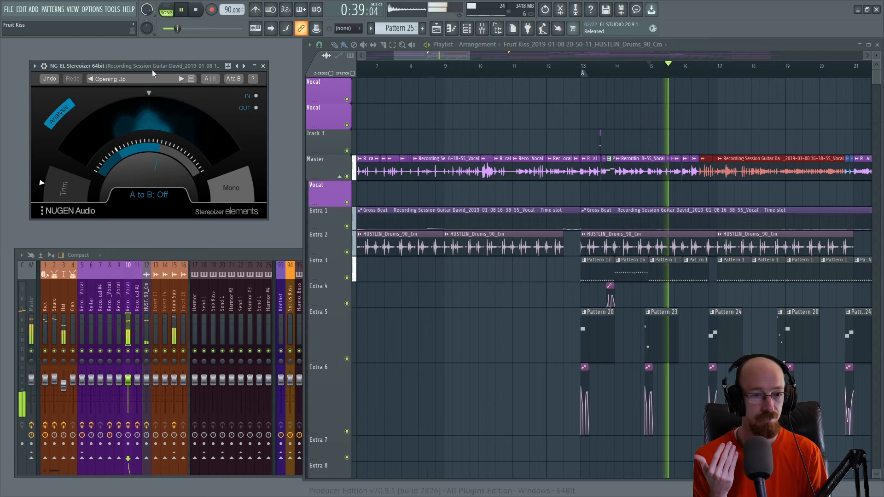
key("space")
key("space")
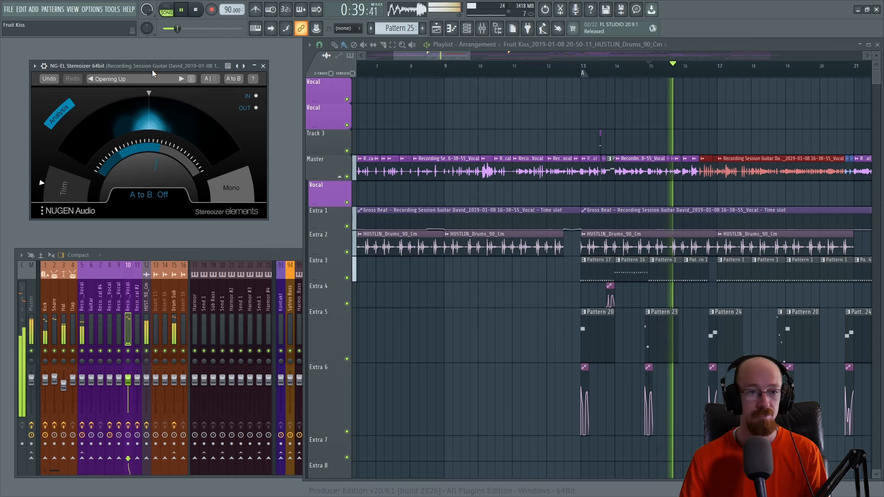
key("space")
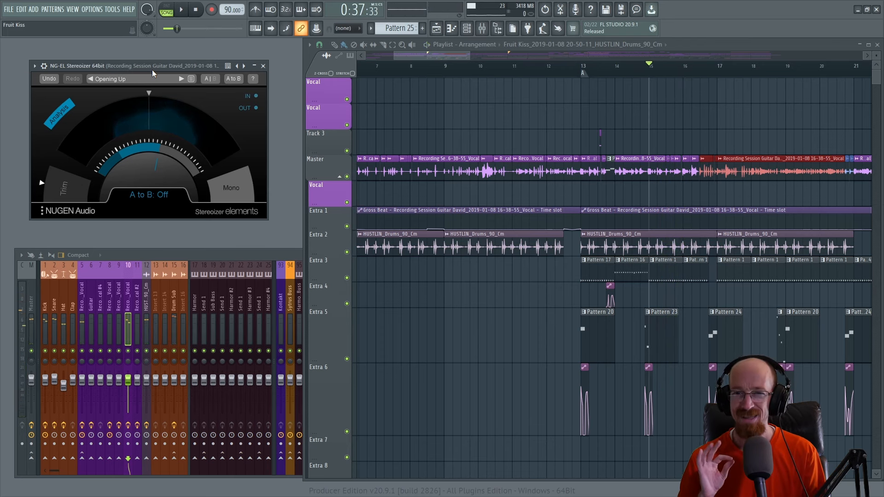
Show the Stereoizer's wrapper options and play from bar 14 with the effect switched off, then switched on, to compare.
mouse_move(156, 92)
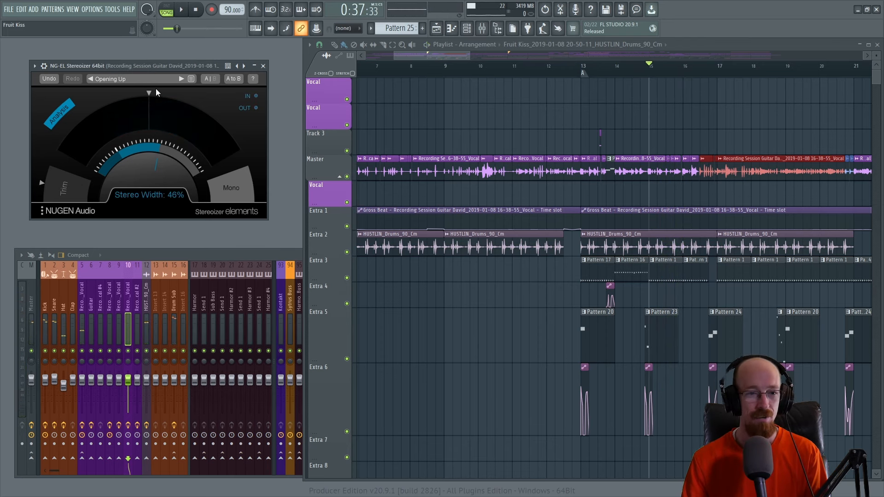
left_click(44, 65)
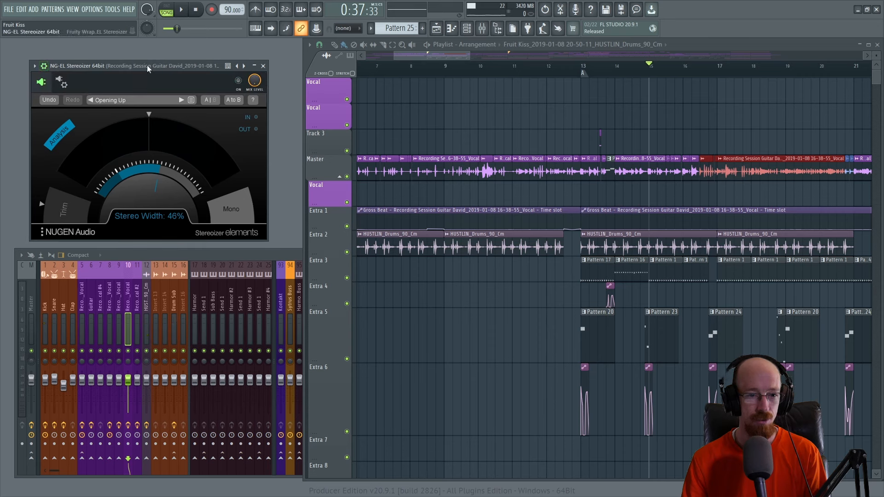
left_click(616, 69)
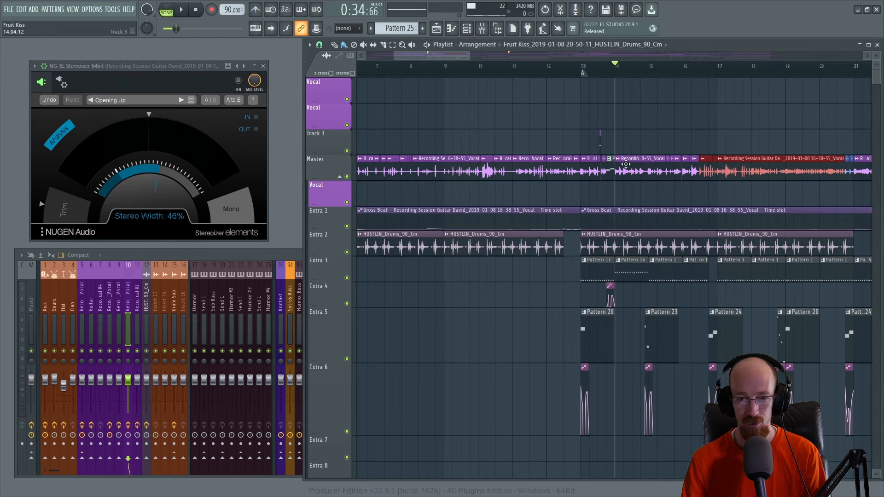
key("space")
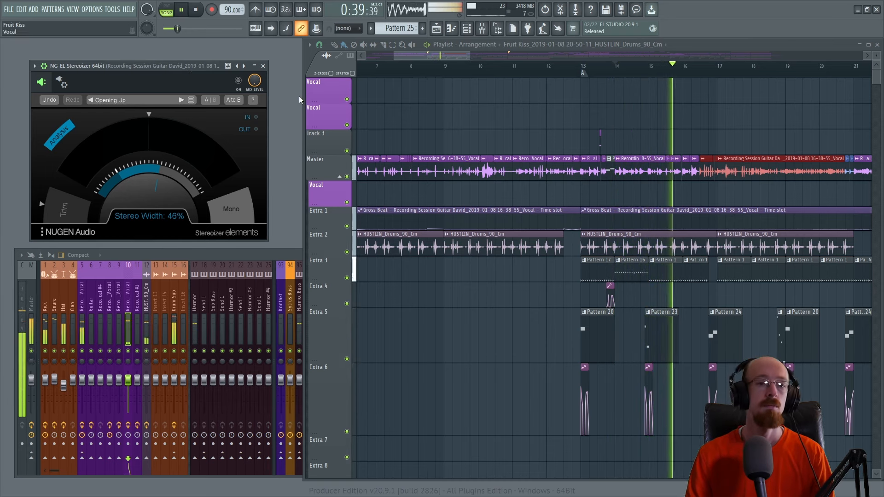
key("space")
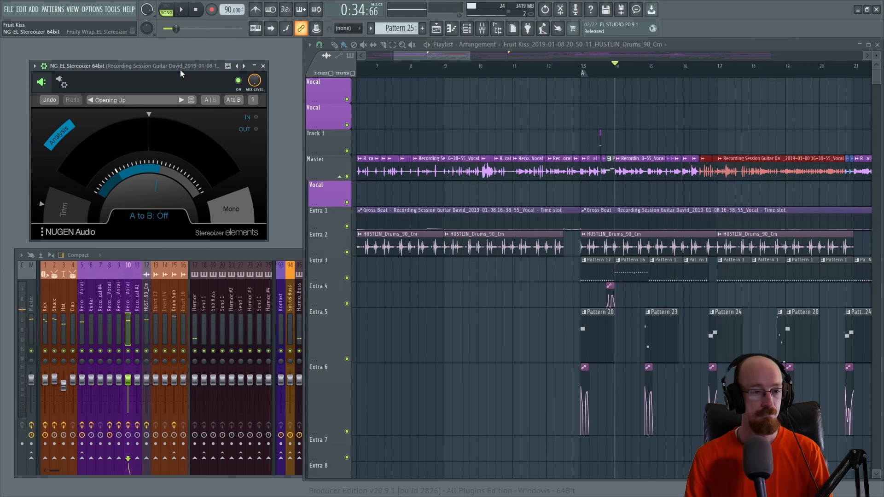
key("space")
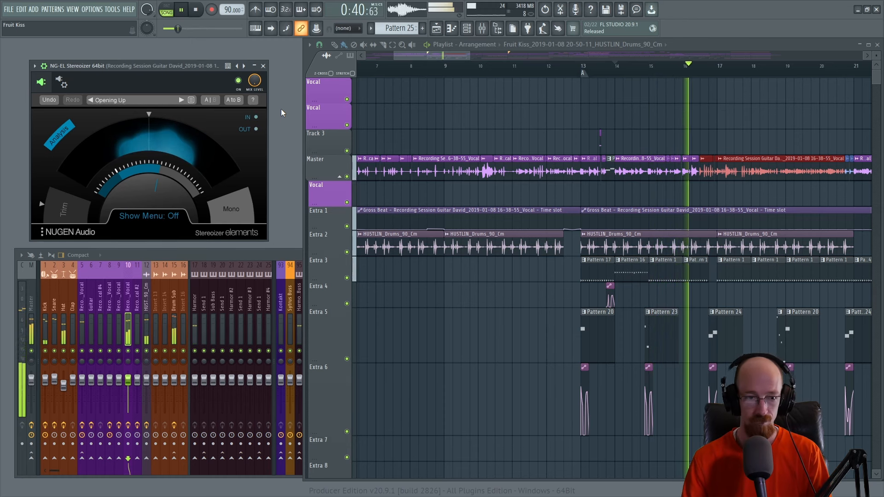
key("space")
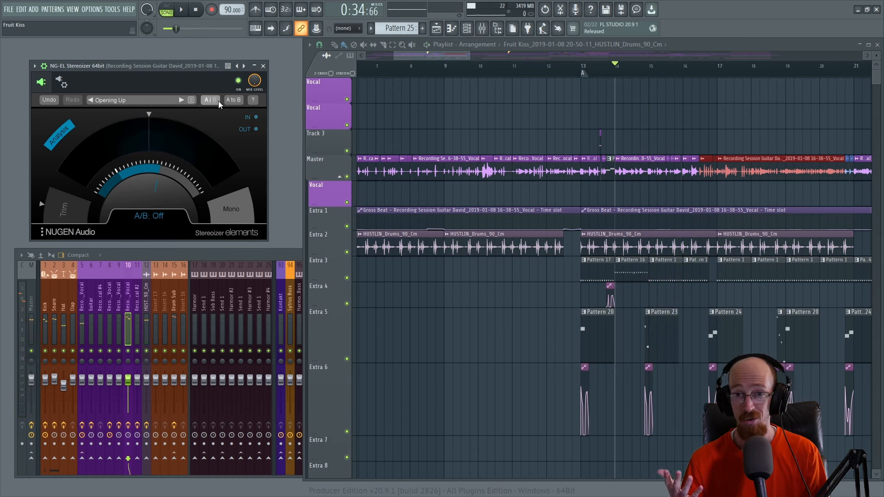